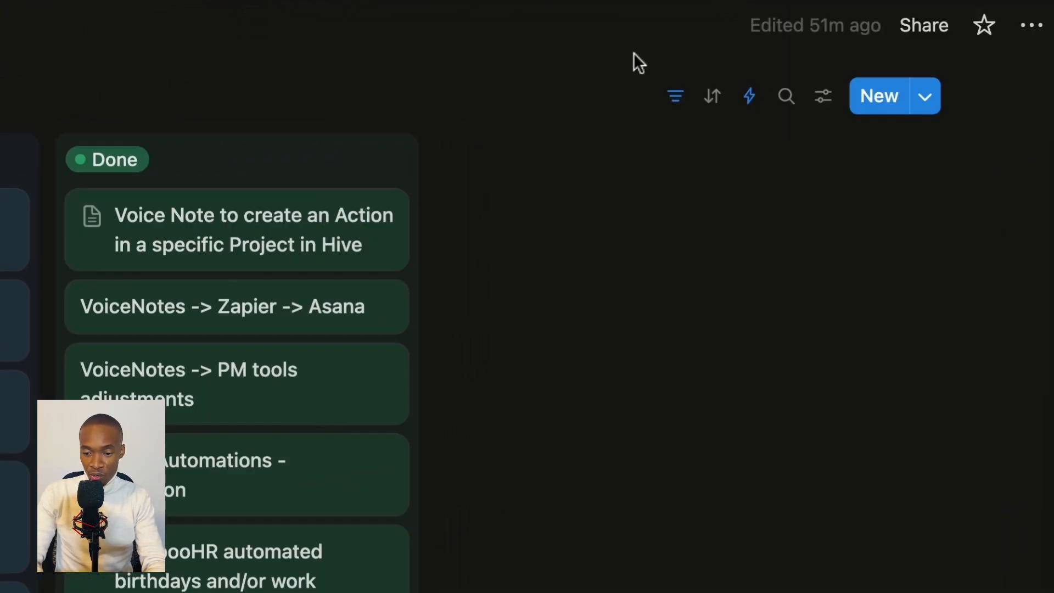
Step: Create a new automation for the Internal Tasks database with a recurring "Every..." trigger
click(743, 109)
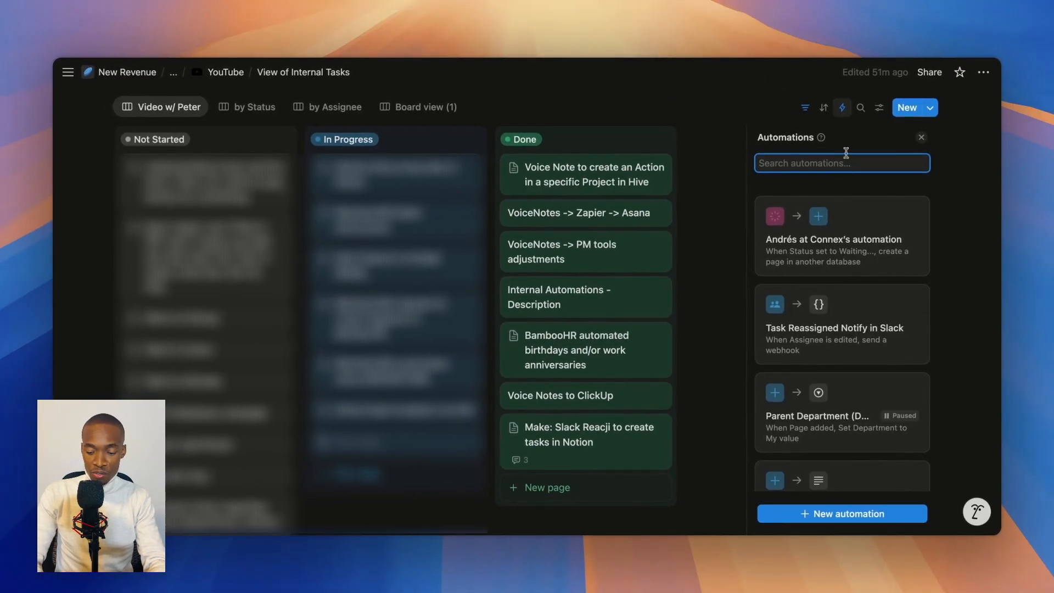
click(824, 515)
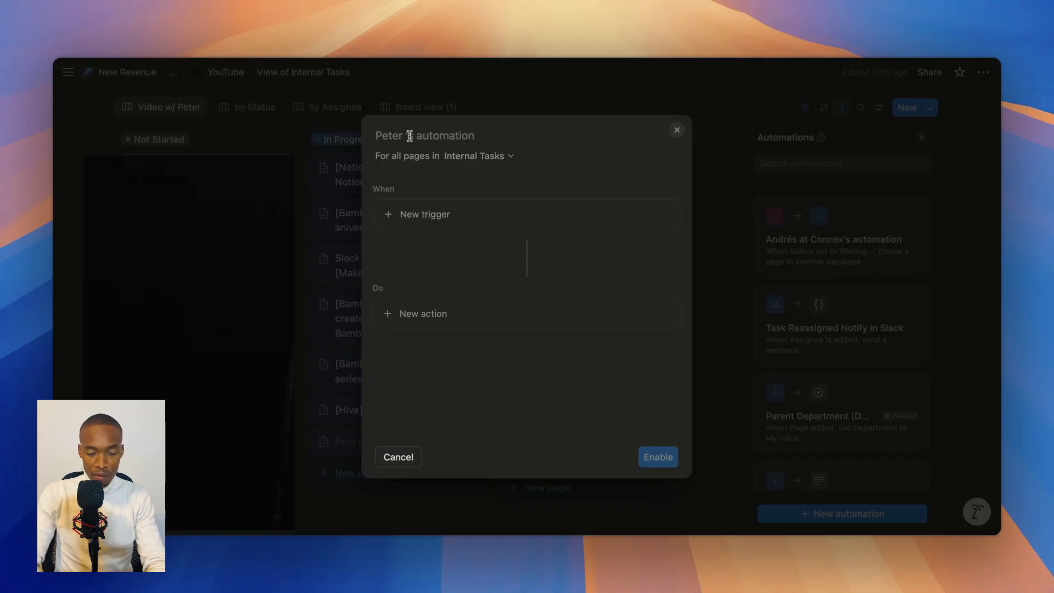
click(425, 226)
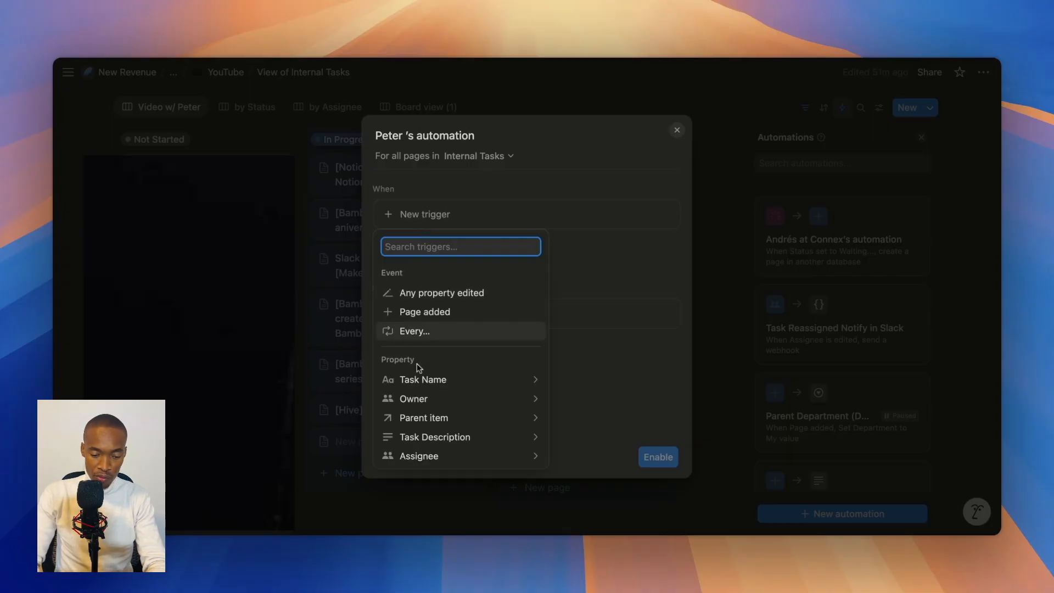
click(460, 336)
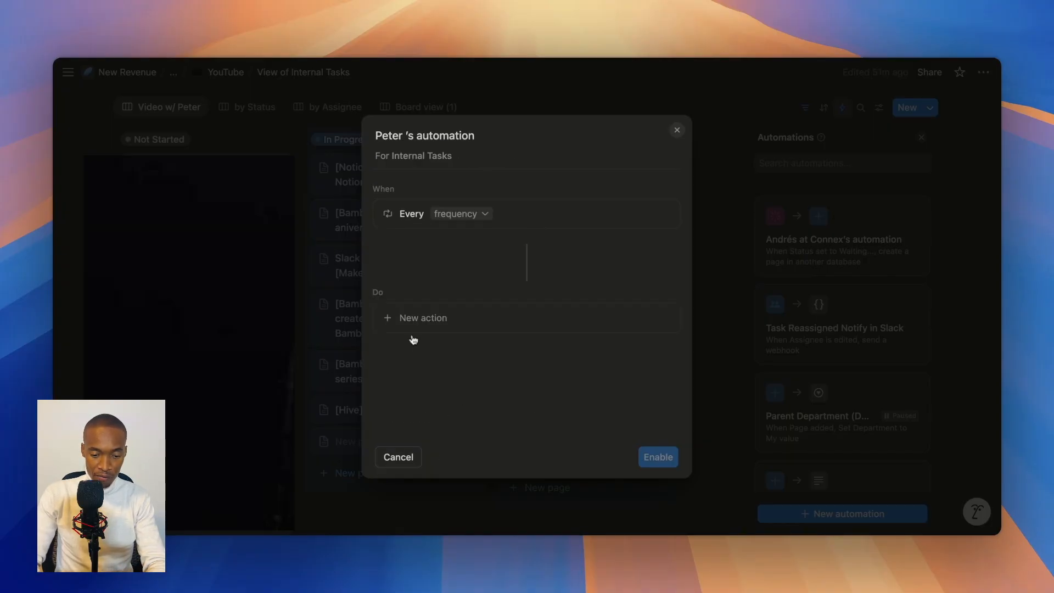
Step: Schedule the trigger for every 1 week on Monday and Tuesday at 8:00 AM
click(466, 271)
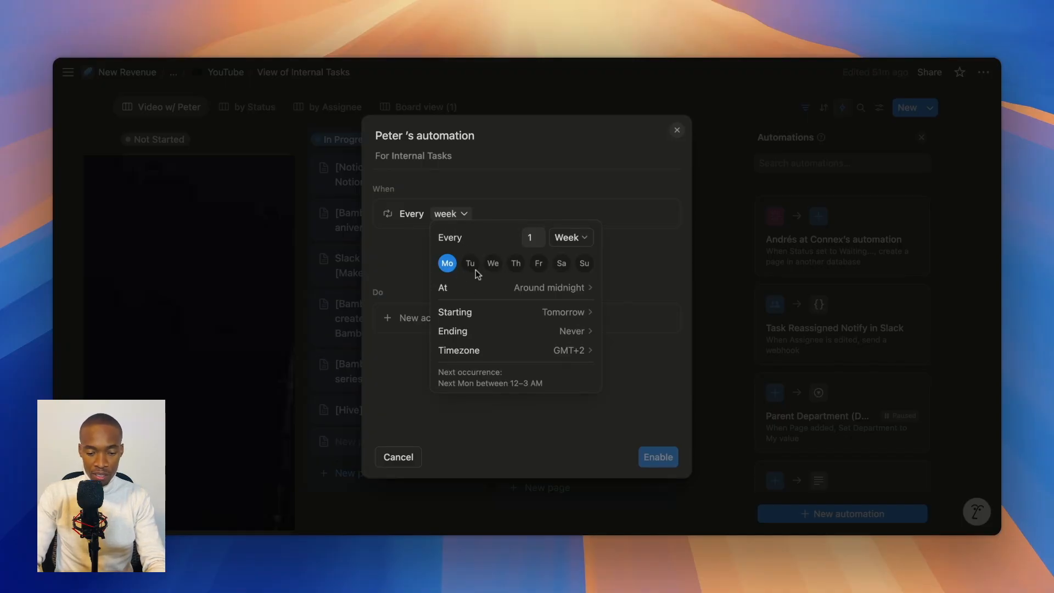
click(470, 264)
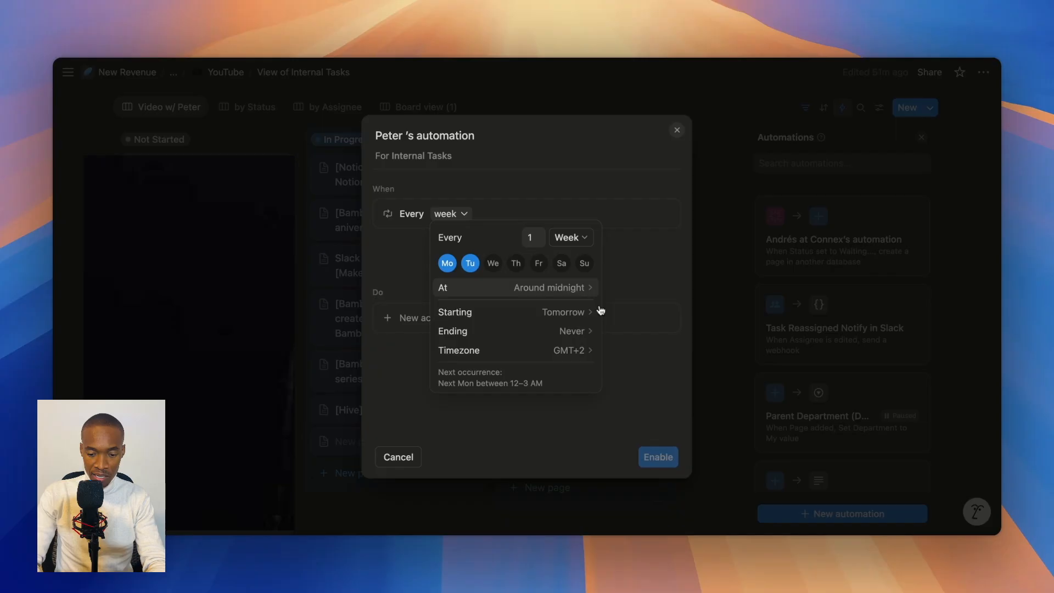
click(565, 289)
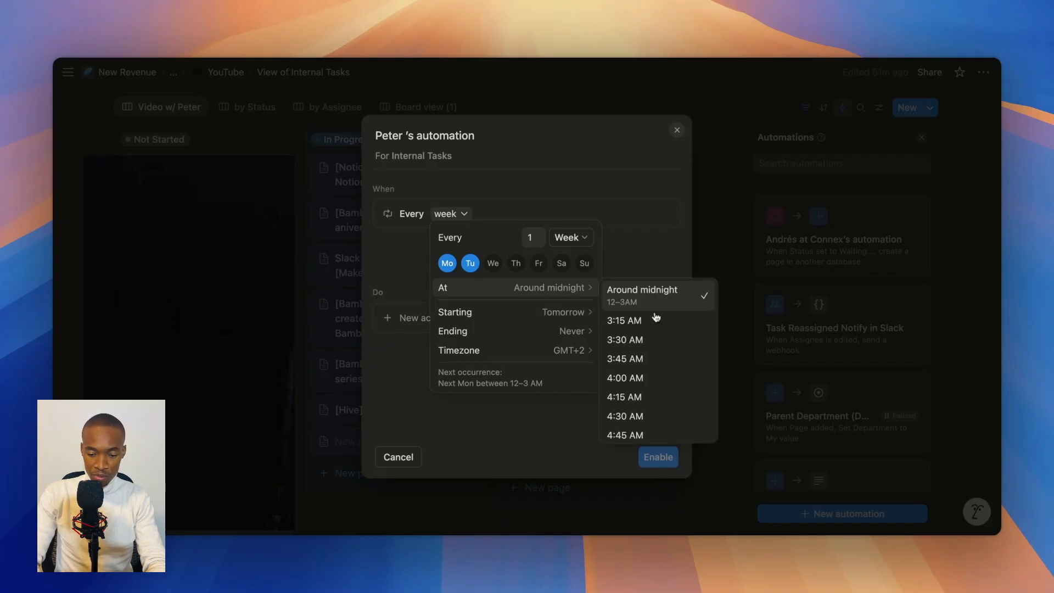
scroll(653, 357, down, 3)
scroll(653, 357, down, 5)
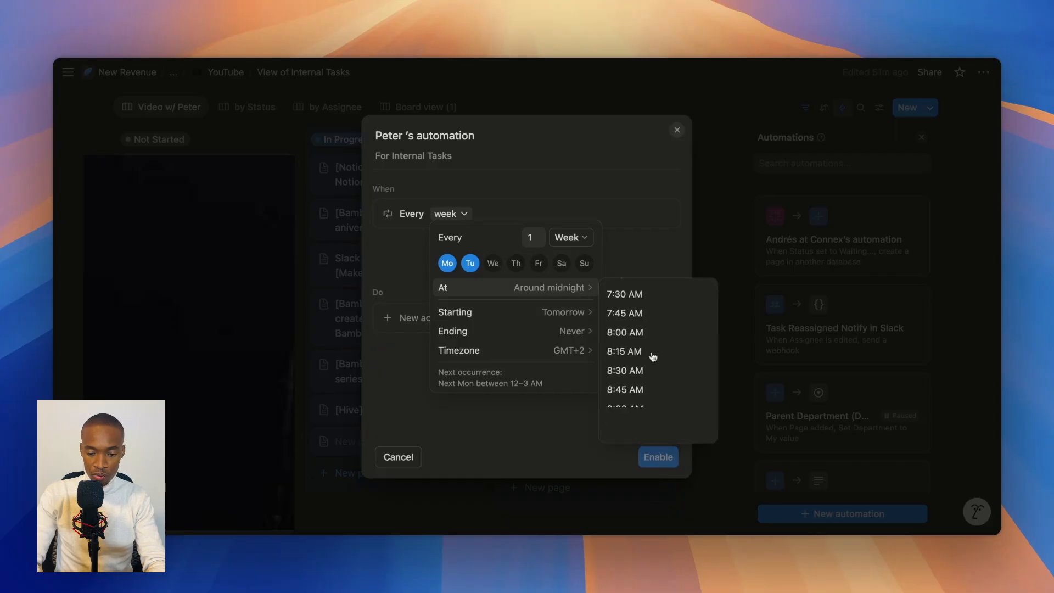
click(637, 325)
click(638, 327)
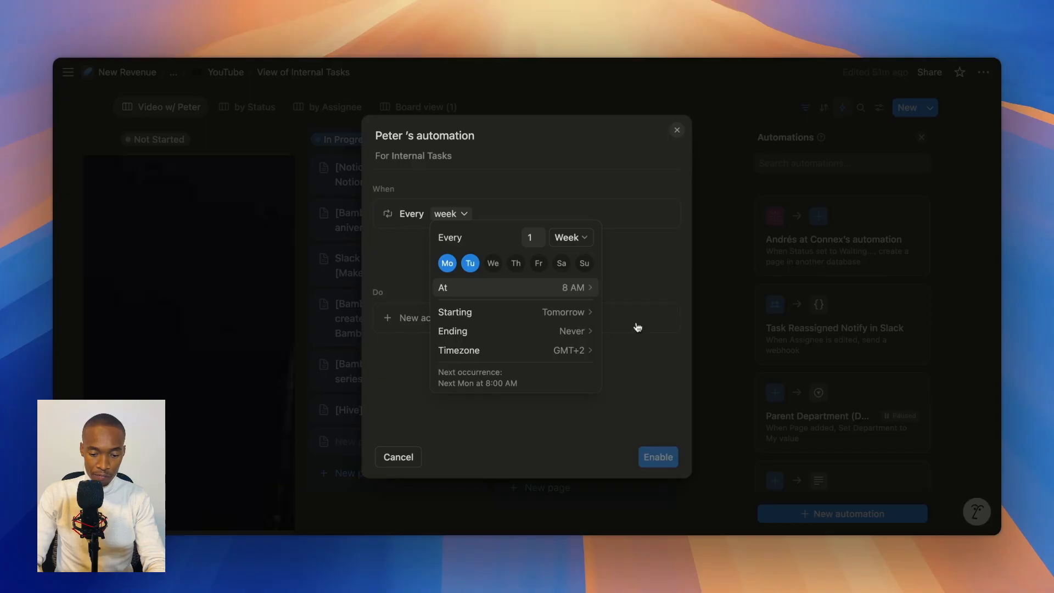
click(586, 412)
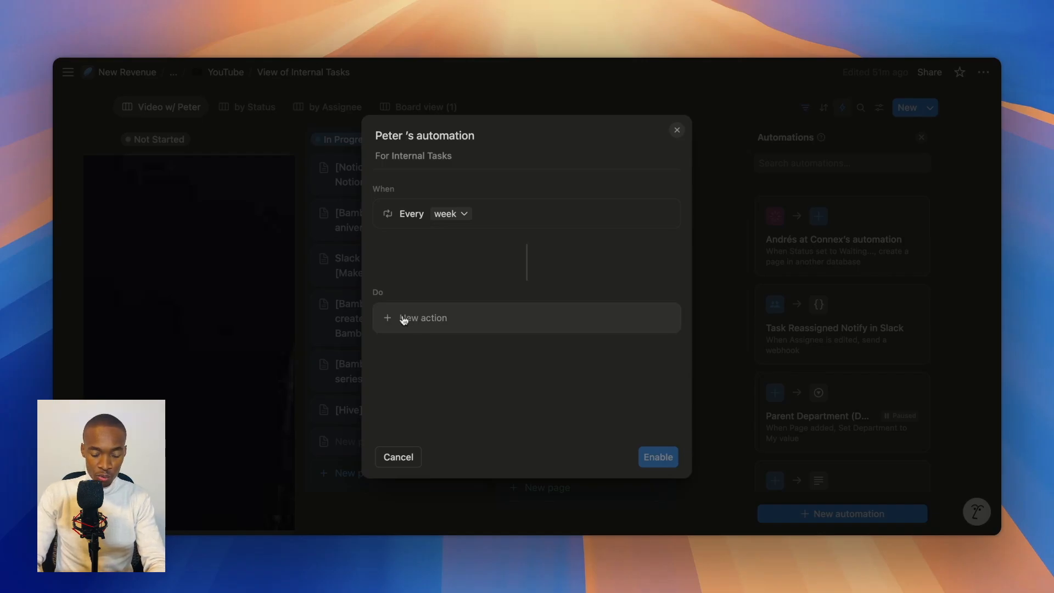
Step: Add an action that adds a new page to the Internal Tasks database
click(427, 325)
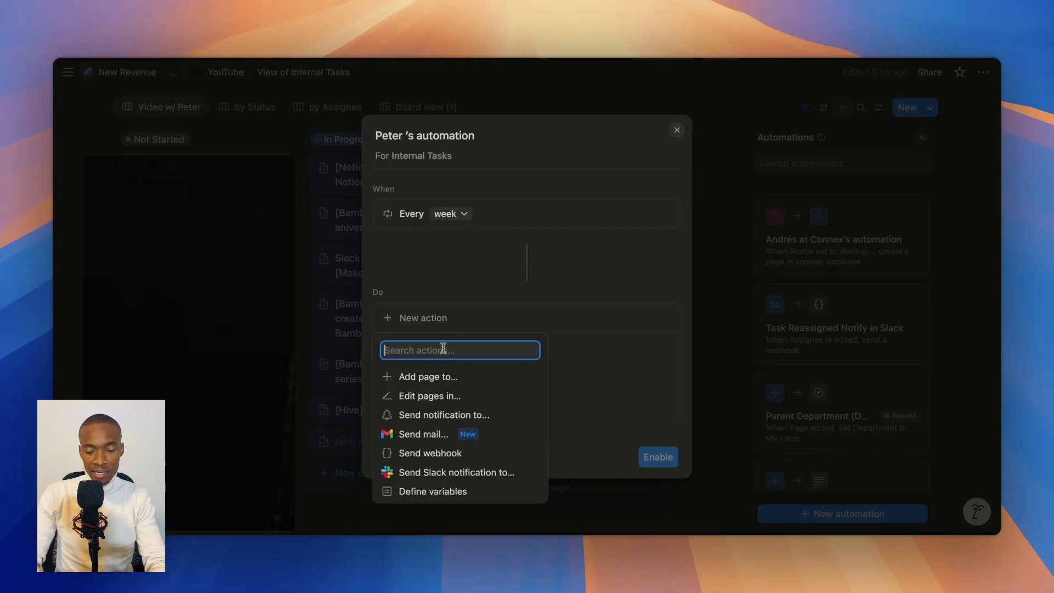
click(439, 378)
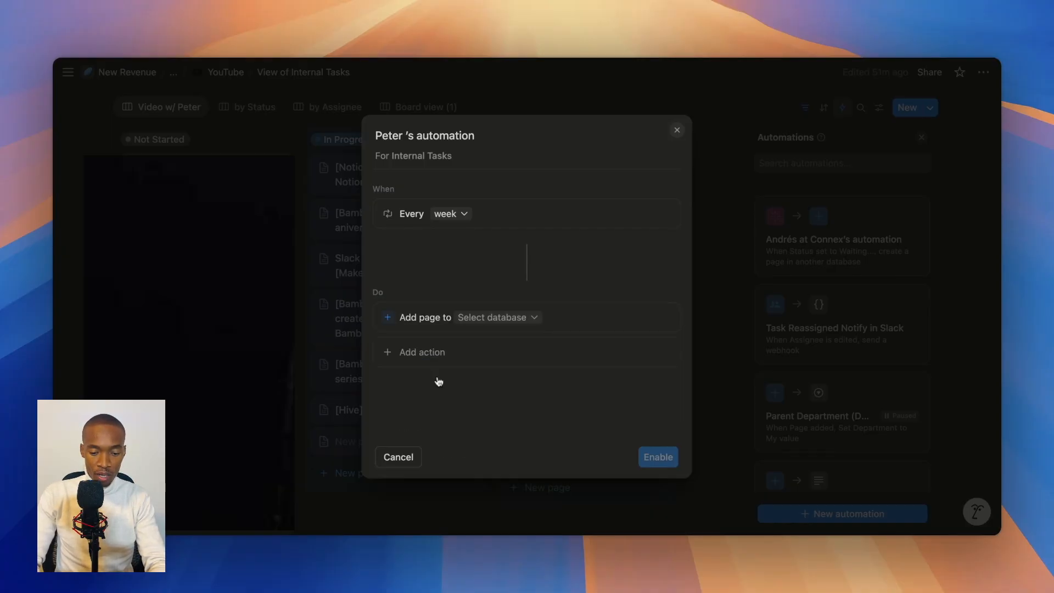
click(490, 318)
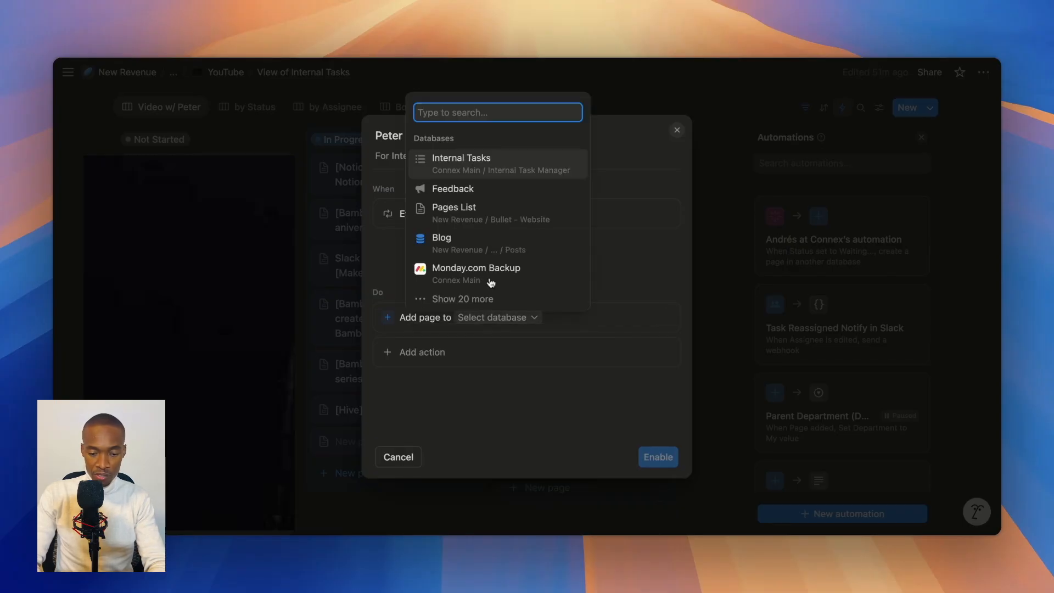
click(477, 166)
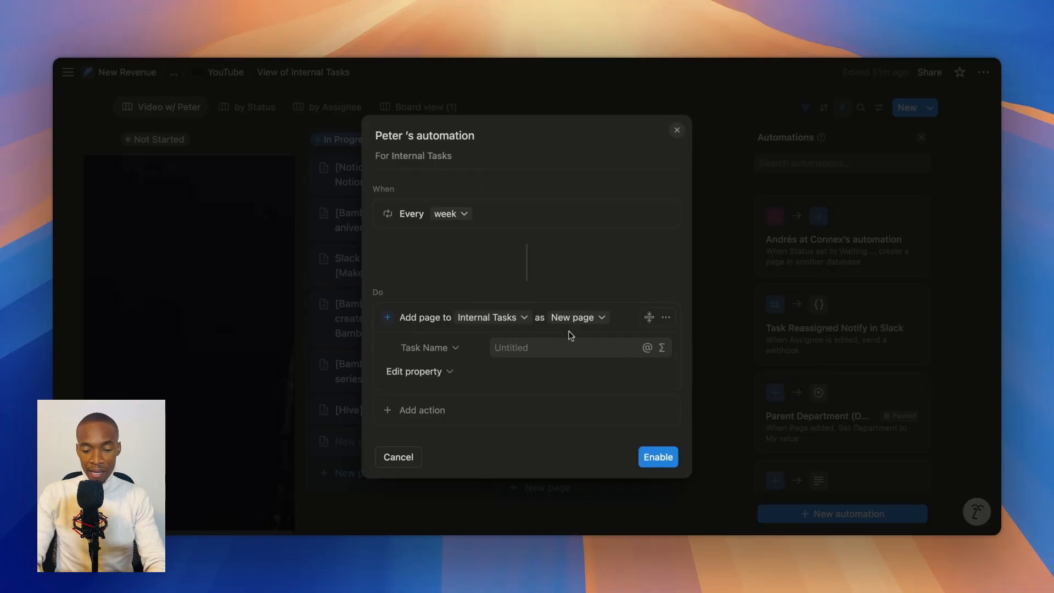
Step: Set the new page's Task Name to "Recurring Tasks - " followed by the Date triggered variable
click(515, 351)
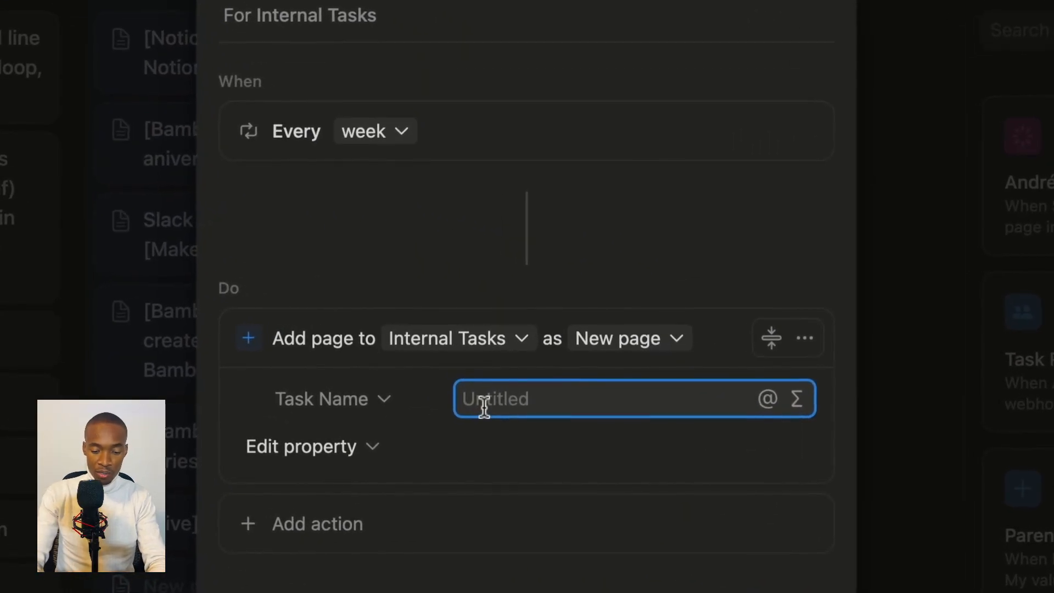
text(Recurring )
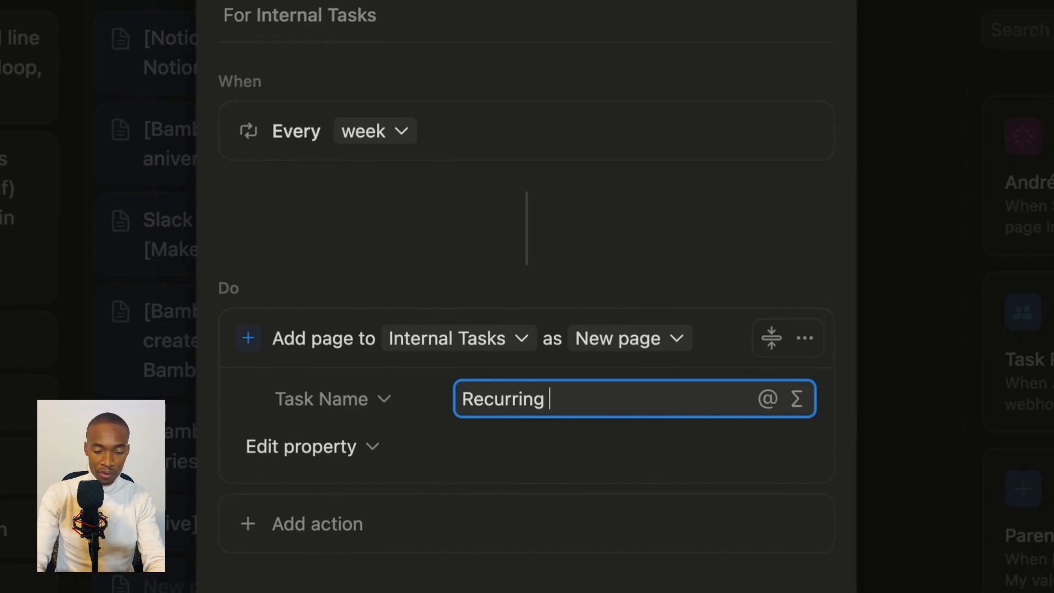
text(Tasks)
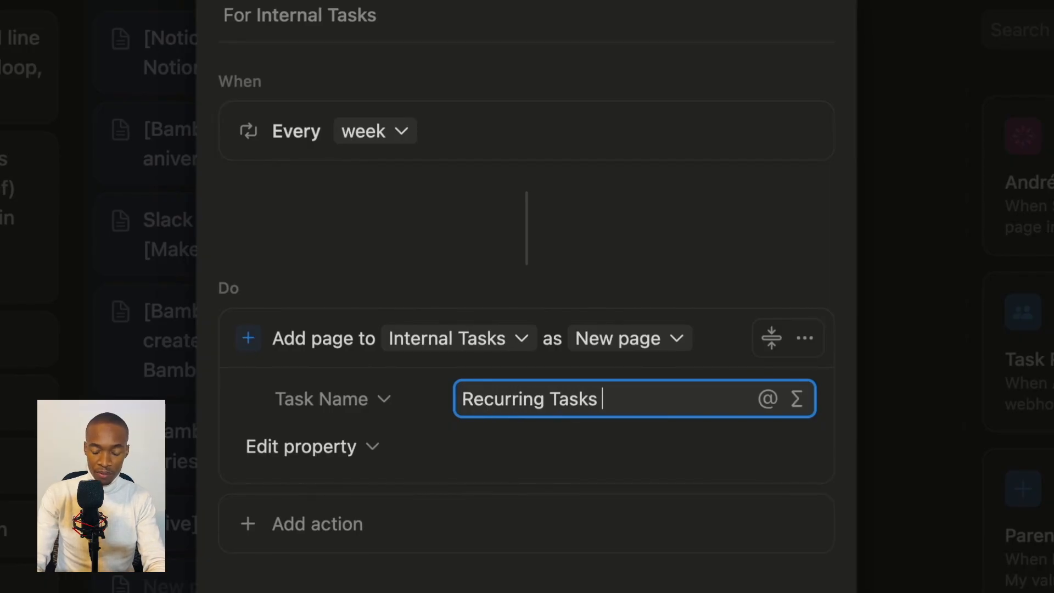
text( -)
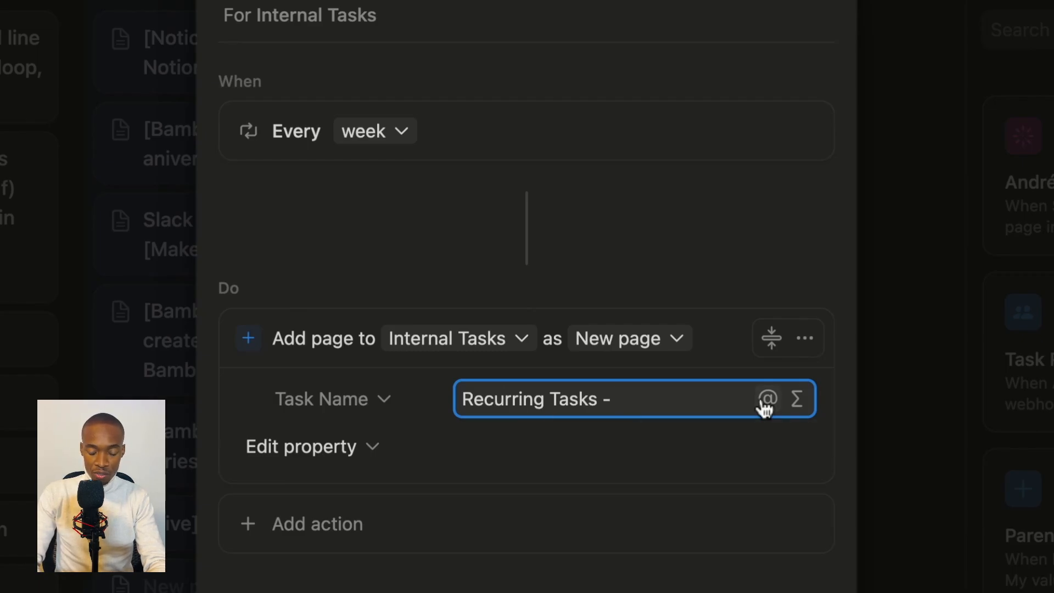
click(767, 399)
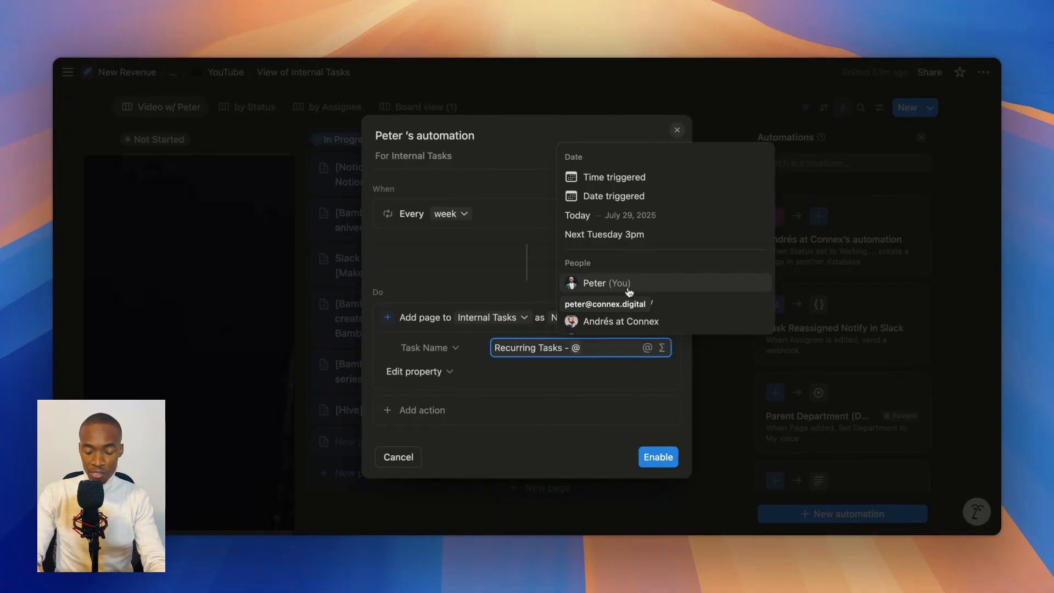
click(605, 196)
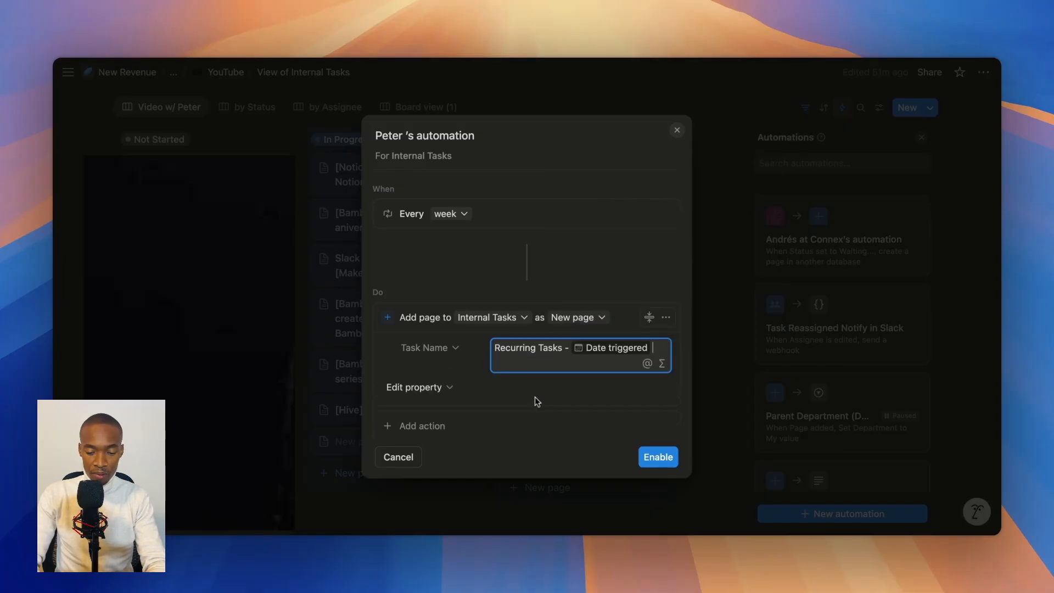
Step: Add the Priority property to the new page action and set it to 2 Med
scroll(536, 392, down, 1)
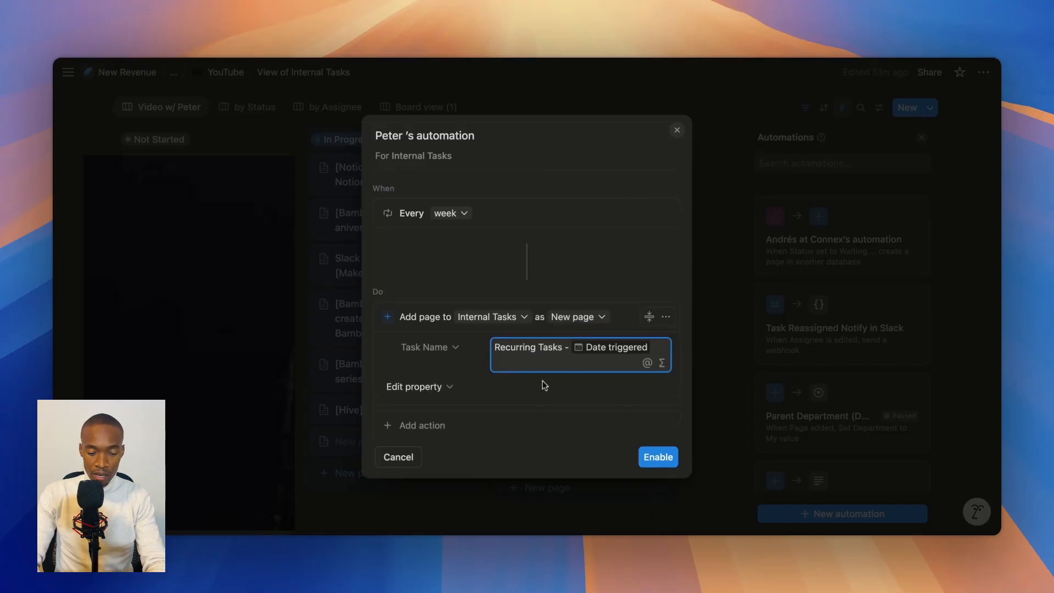
click(438, 379)
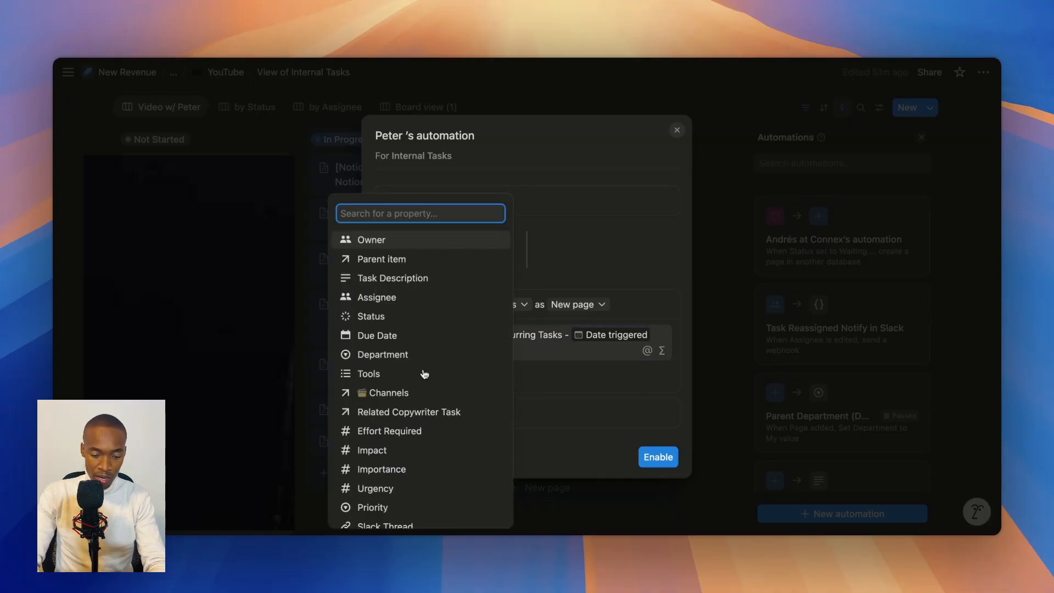
scroll(403, 326, down, 1)
scroll(402, 327, down, 2)
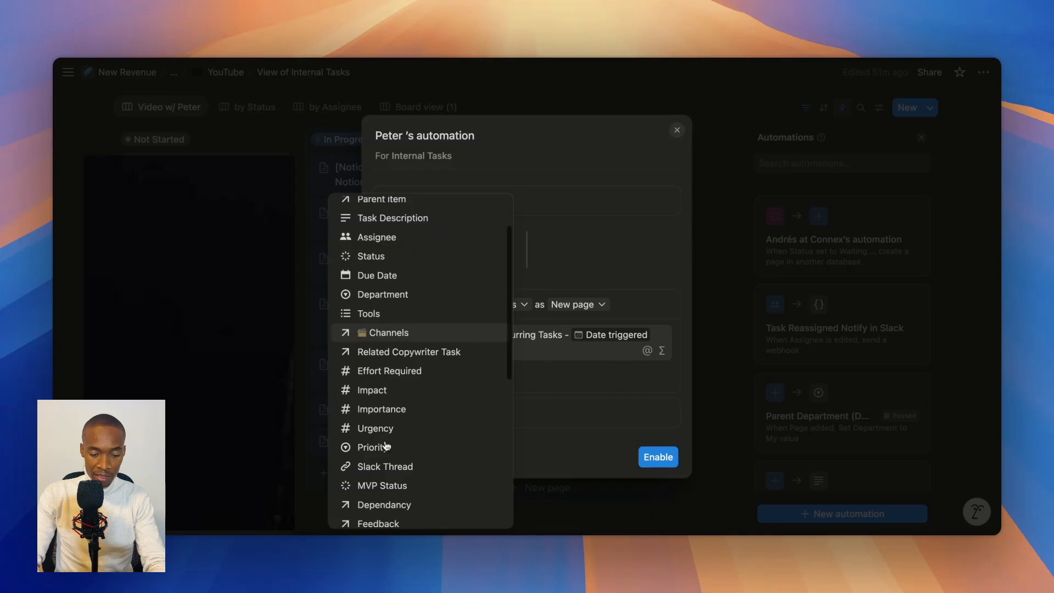
click(386, 446)
key(Escape)
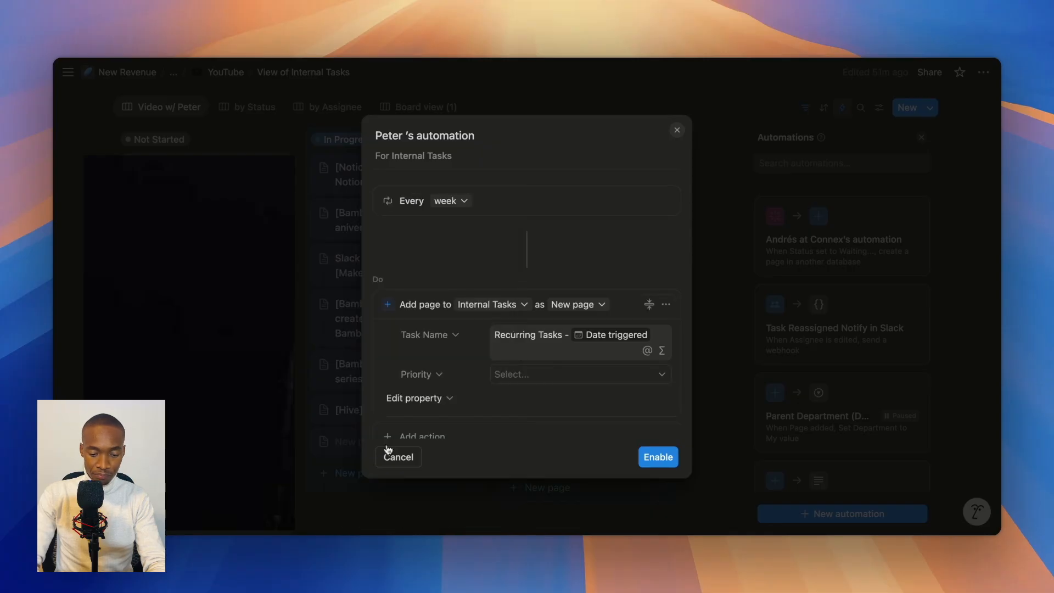
click(520, 378)
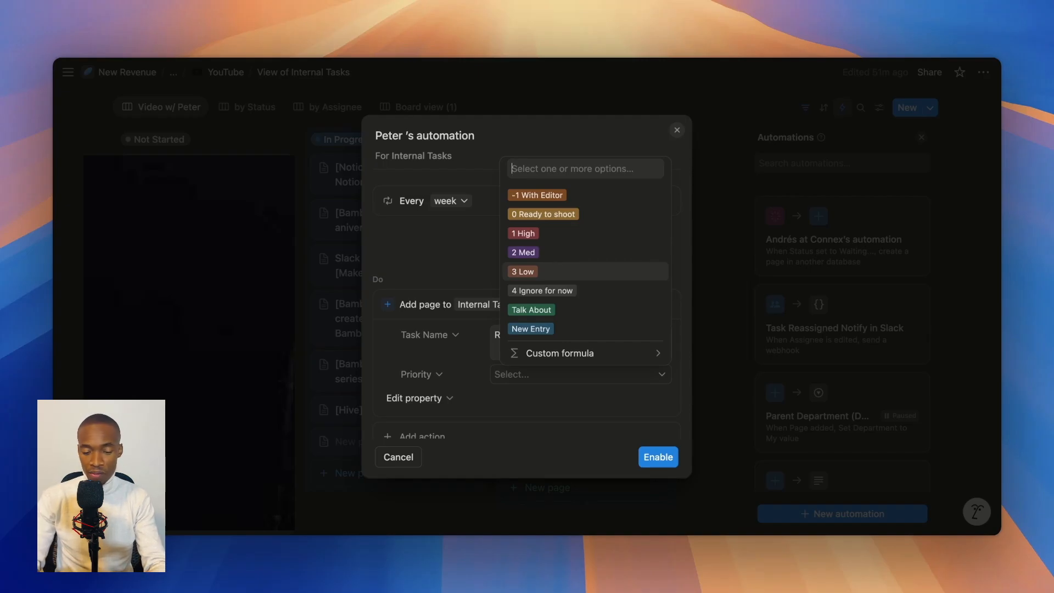
click(546, 253)
key(Escape)
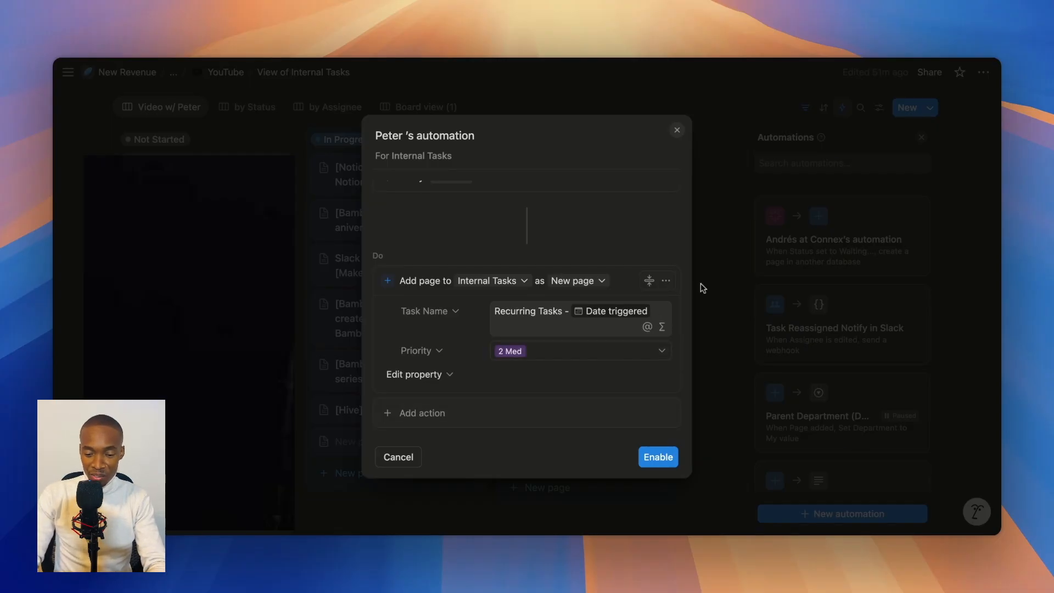
click(666, 282)
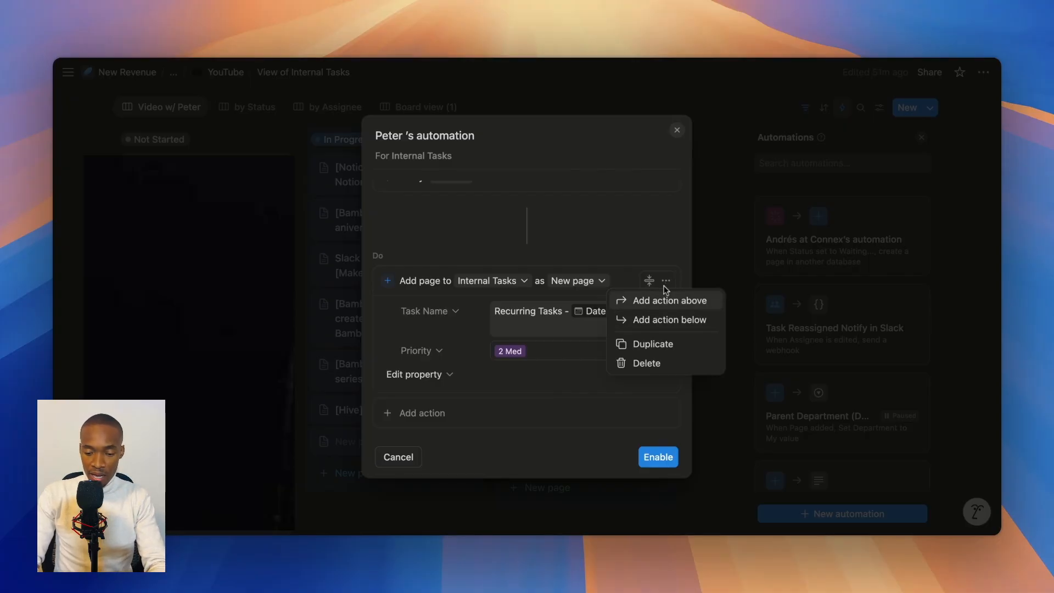
click(581, 432)
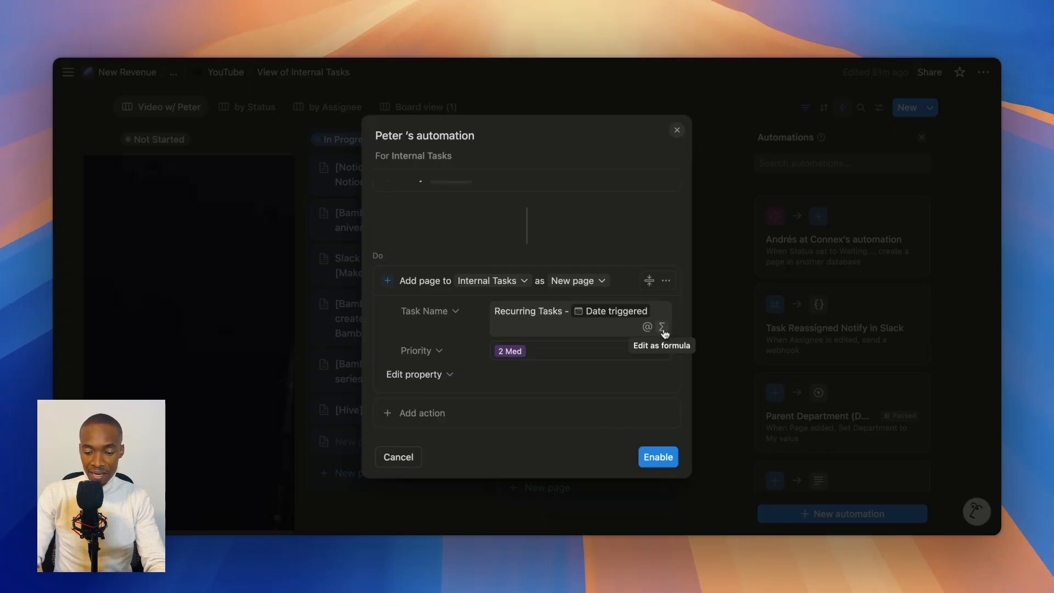